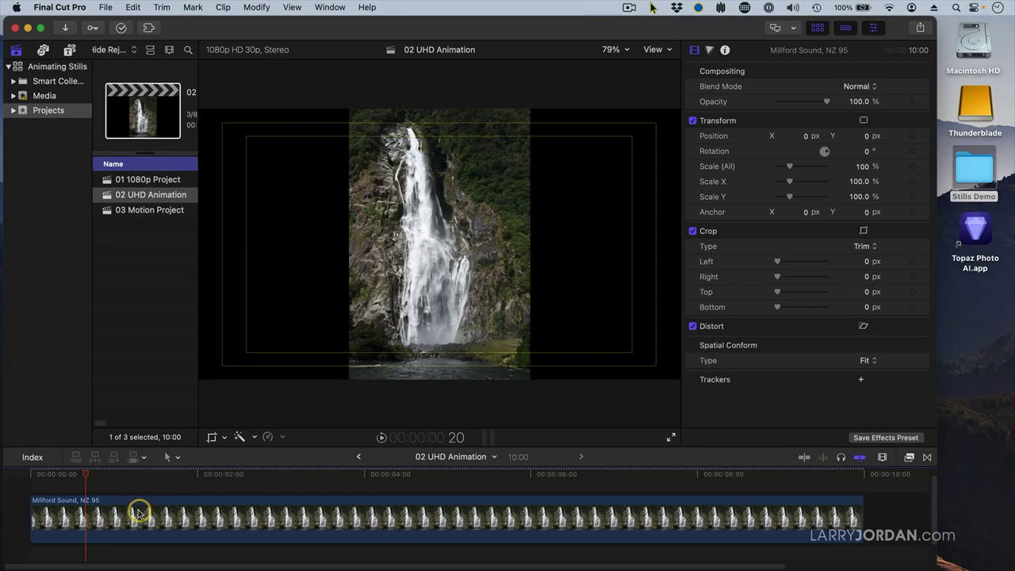
Move the playhead to about 00:00:01:00 in the waterfall clip
drag(86, 475, 116, 484)
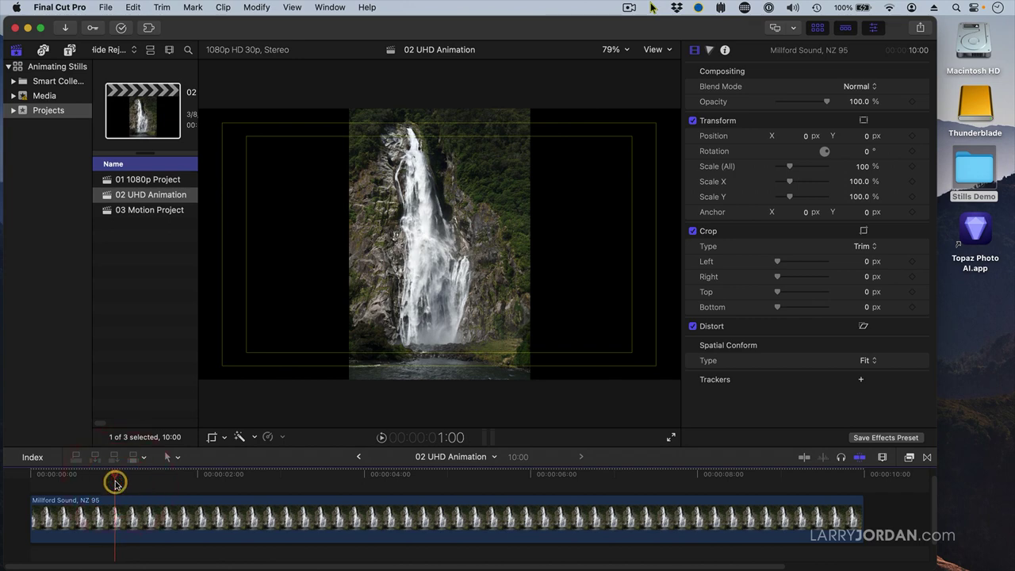
Set the waterfall still's Spatial Conform Type to None so it shows at native size
click(864, 361)
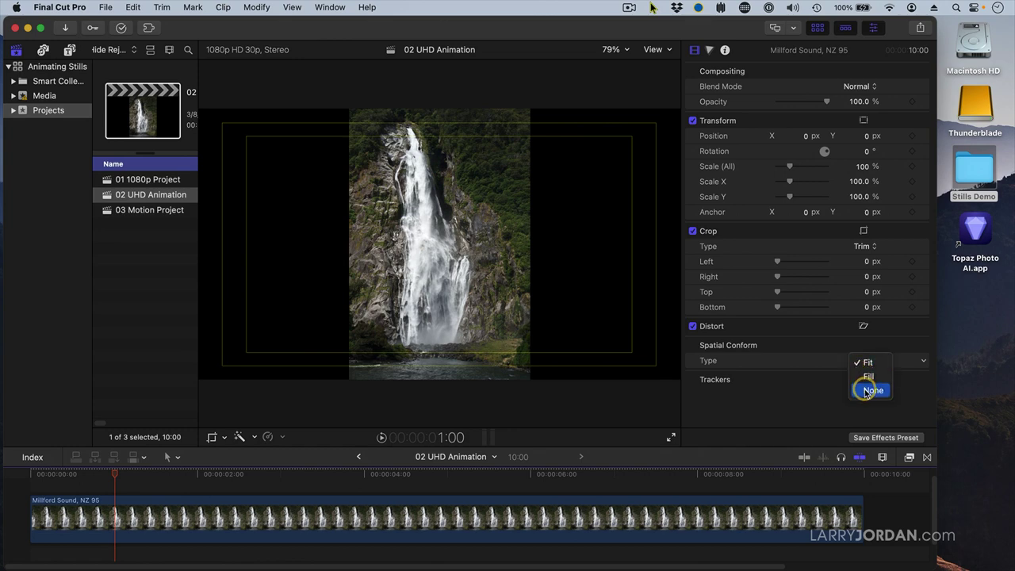
click(870, 390)
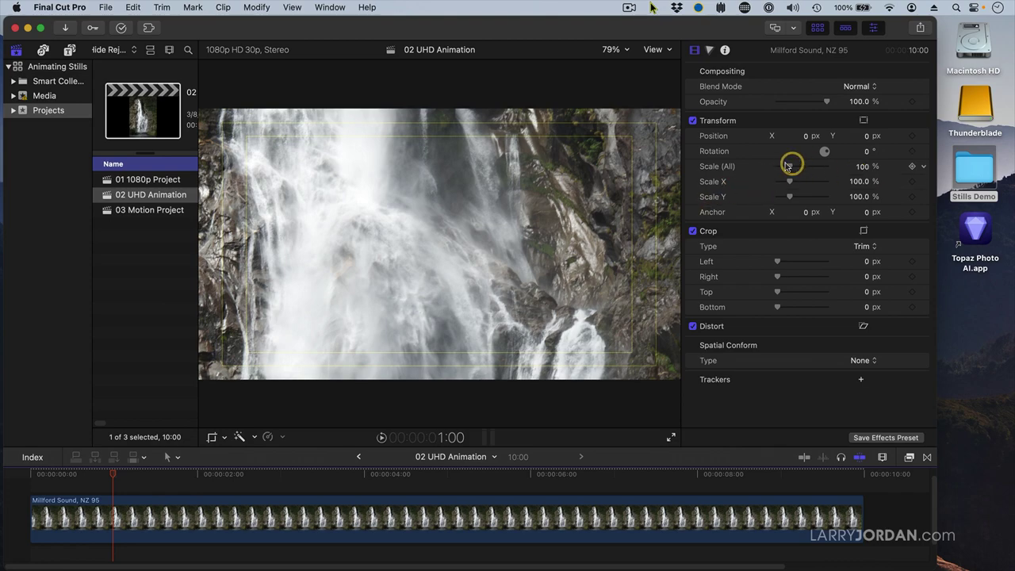
Set the waterfall still's Scale (All) to exactly 60%
drag(789, 167, 784, 169)
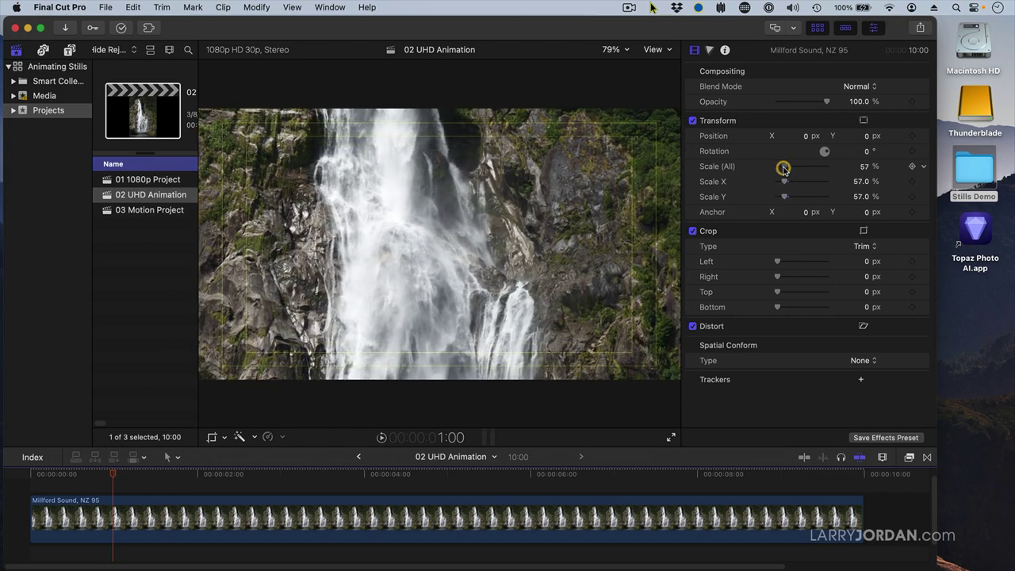
click(858, 168)
double_click(861, 167)
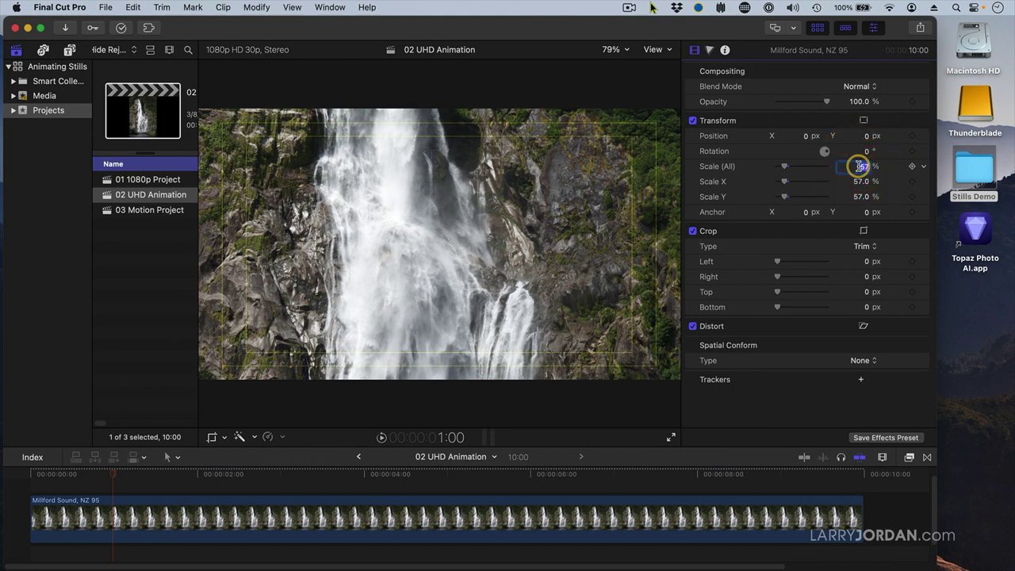
key(Return)
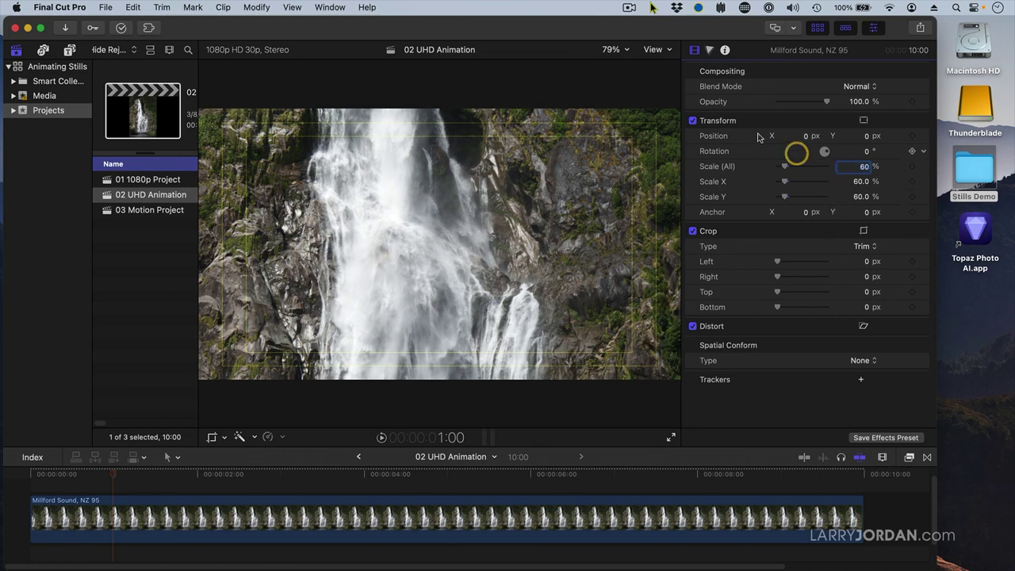
Add a Position keyframe at one second with X 73 px, Y 1141 px, framing the waterfall's base
click(911, 137)
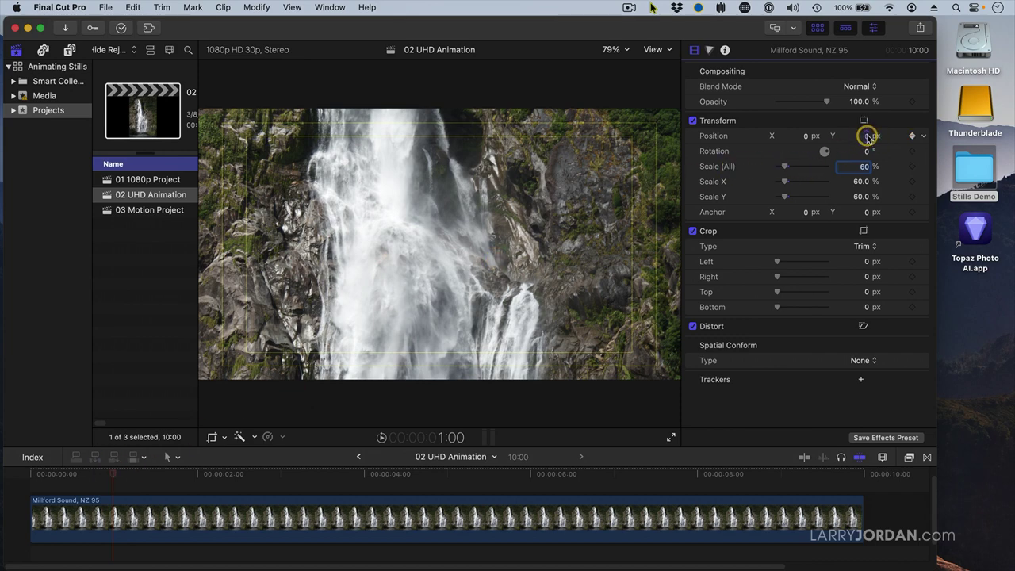
drag(867, 136, 867, 137)
drag(805, 136, 807, 140)
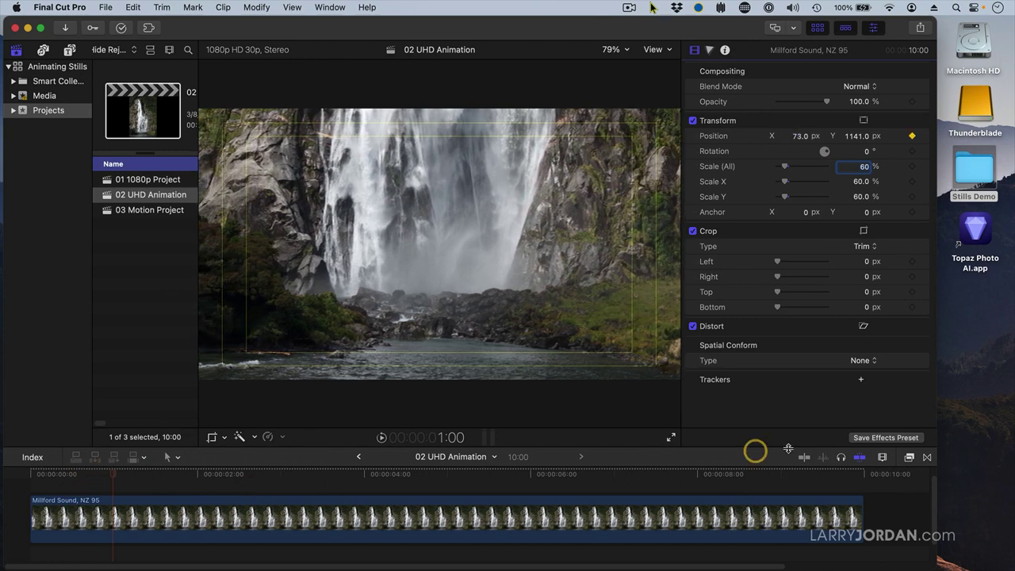
click(697, 476)
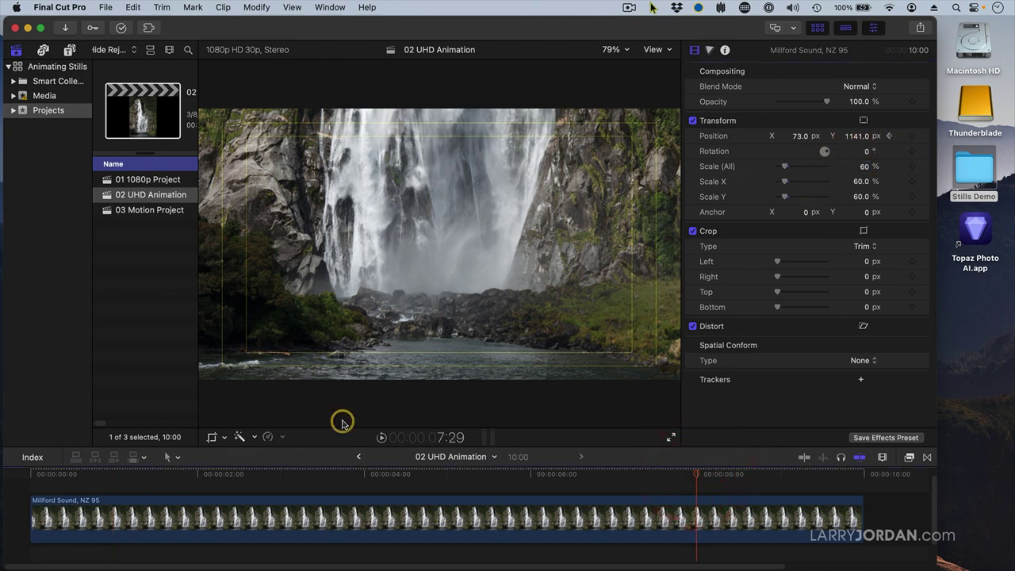
Add a starting Scale keyframe, then at 7:29 set Position X 53, Y -1770.7 px and Scale 79%
click(889, 136)
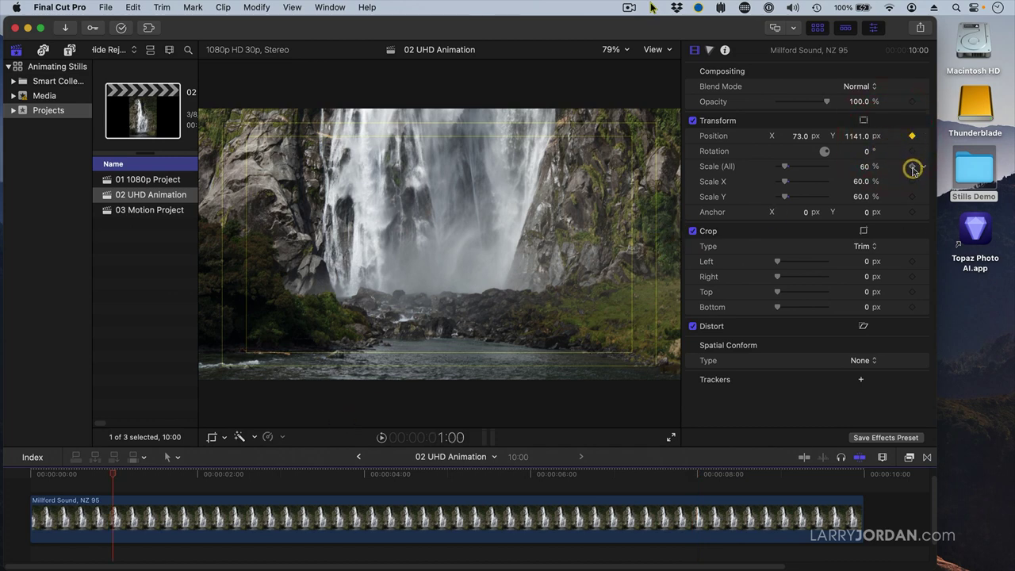
click(913, 167)
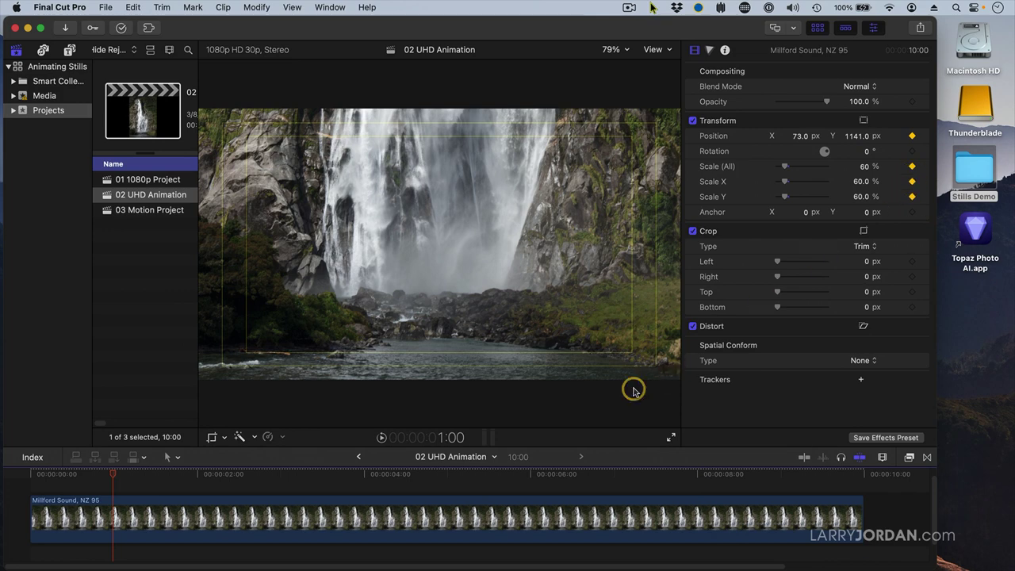
click(697, 475)
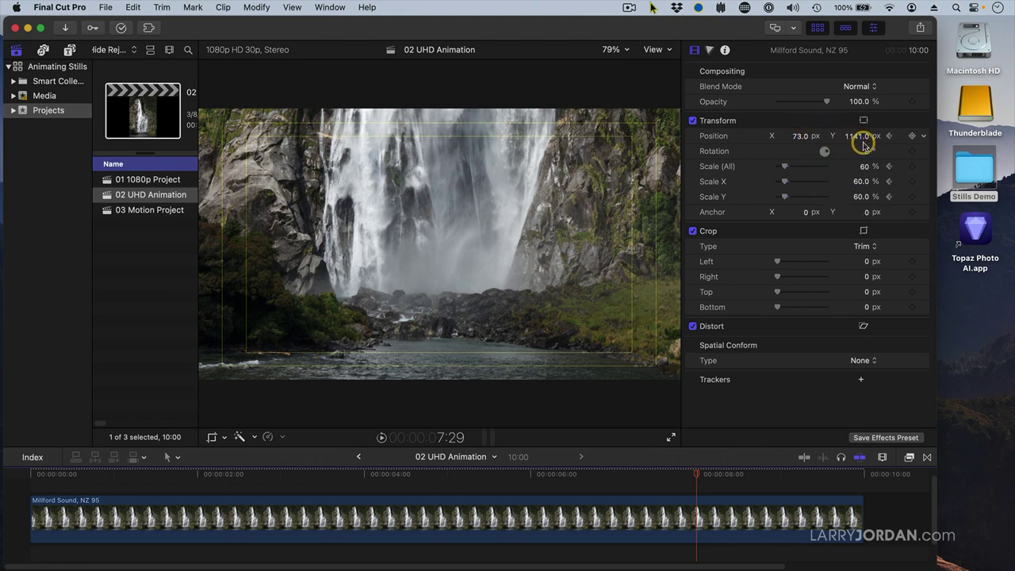
drag(863, 144, 798, 134)
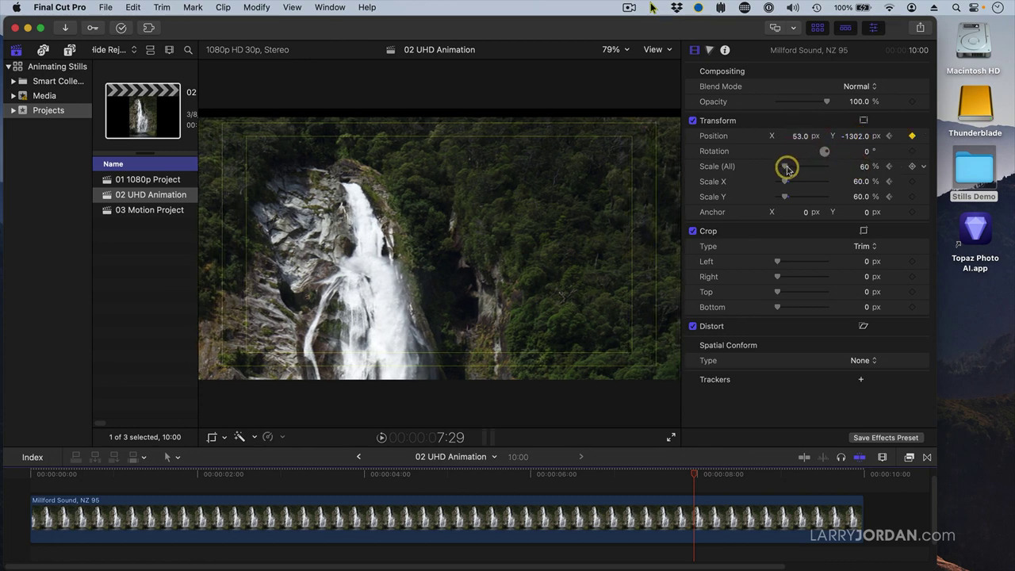
drag(786, 166, 790, 169)
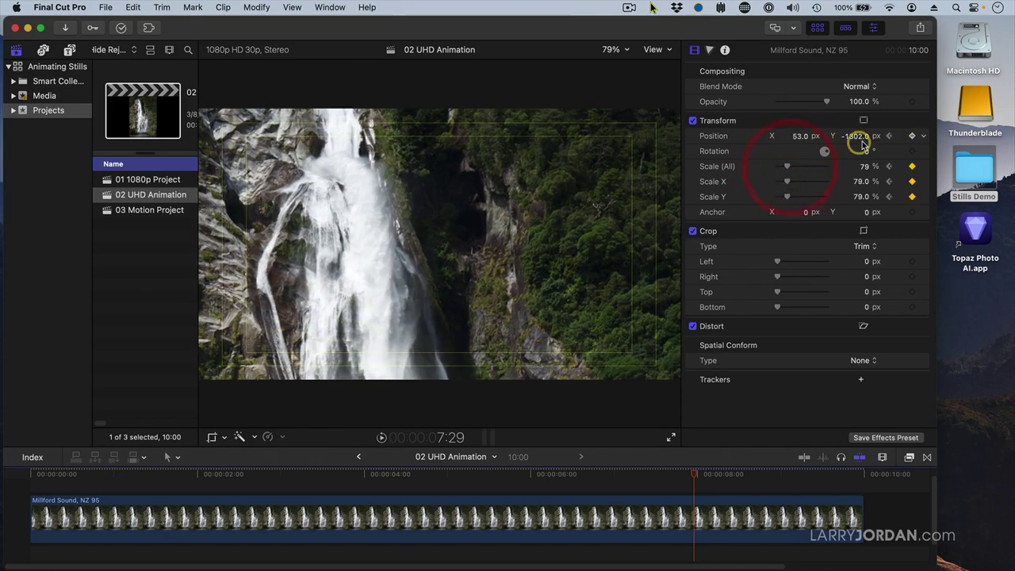
drag(858, 135, 46, 473)
click(37, 475)
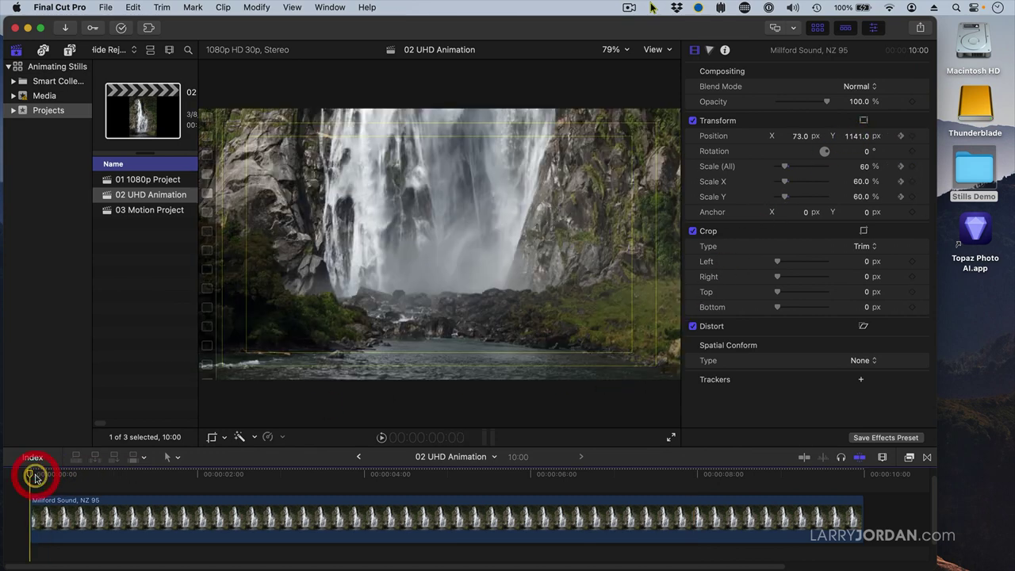
key(space)
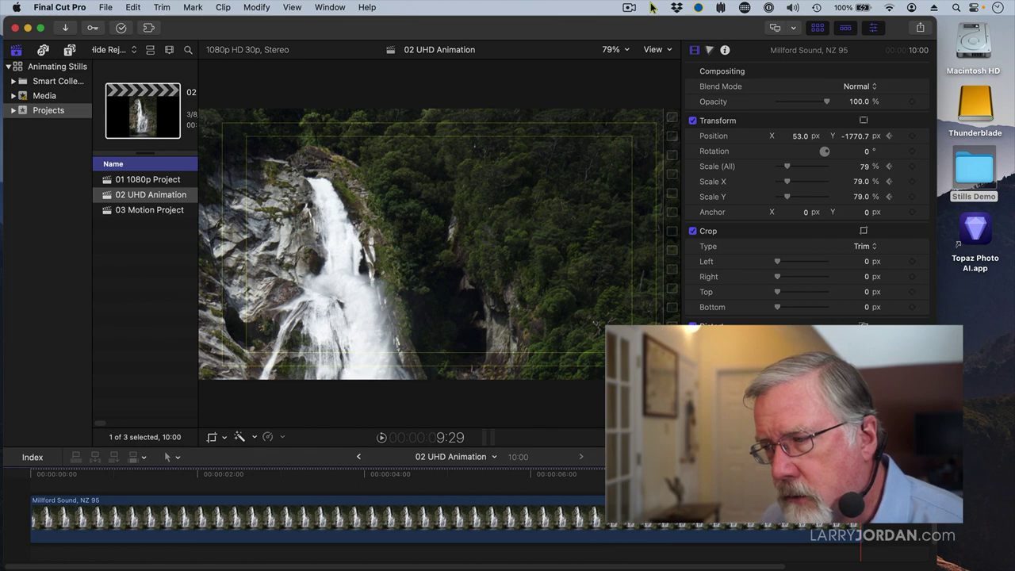
key(shift+slash)
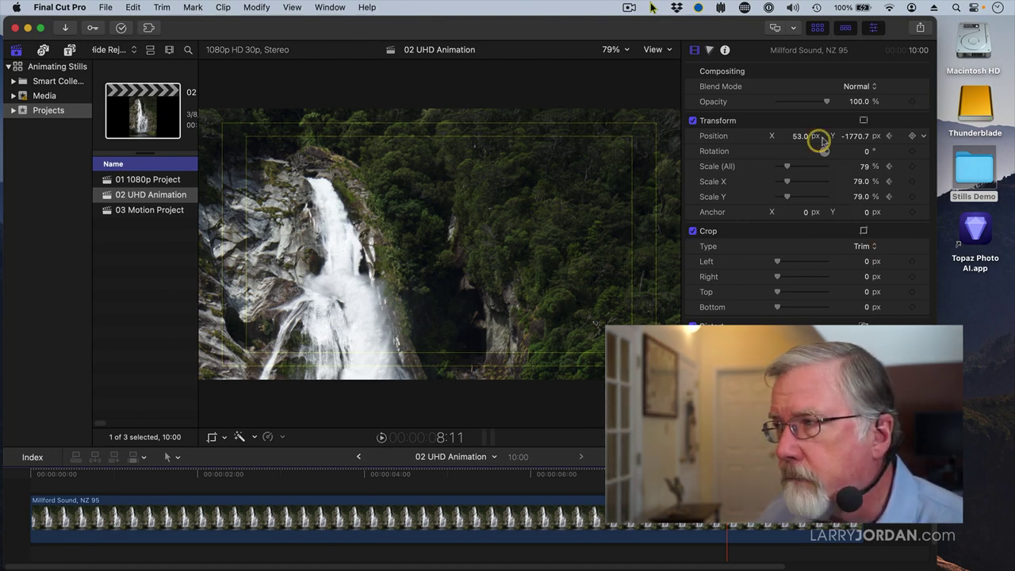
Select the waterfall clip, show its on-screen transform controls, and zoom the viewer to 25%
click(573, 509)
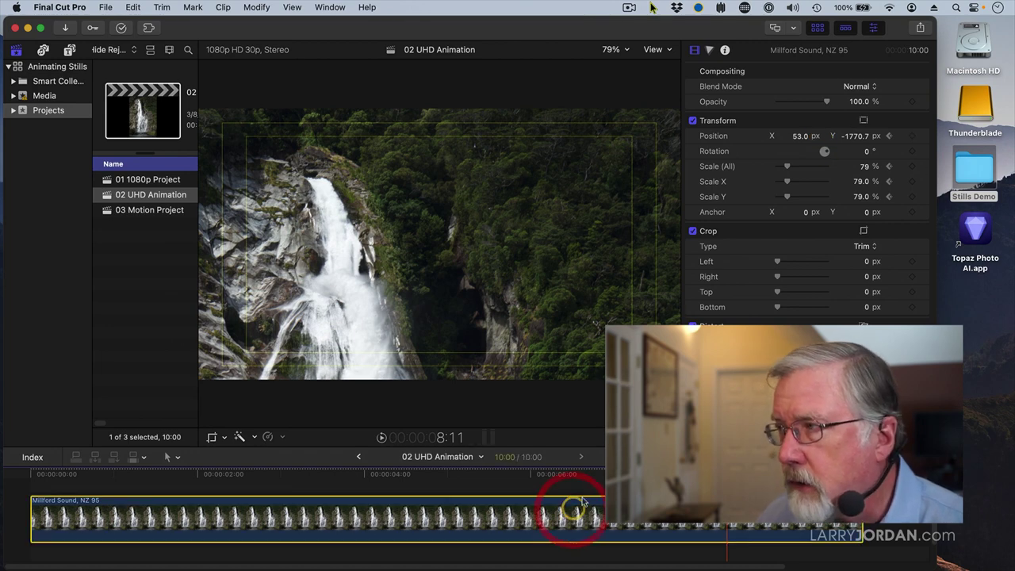
click(863, 121)
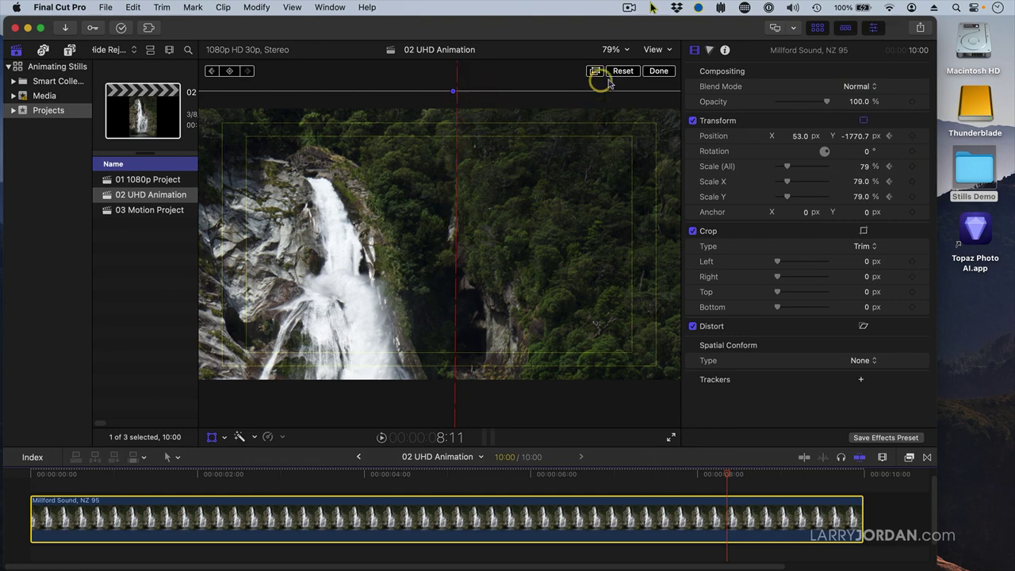
click(609, 50)
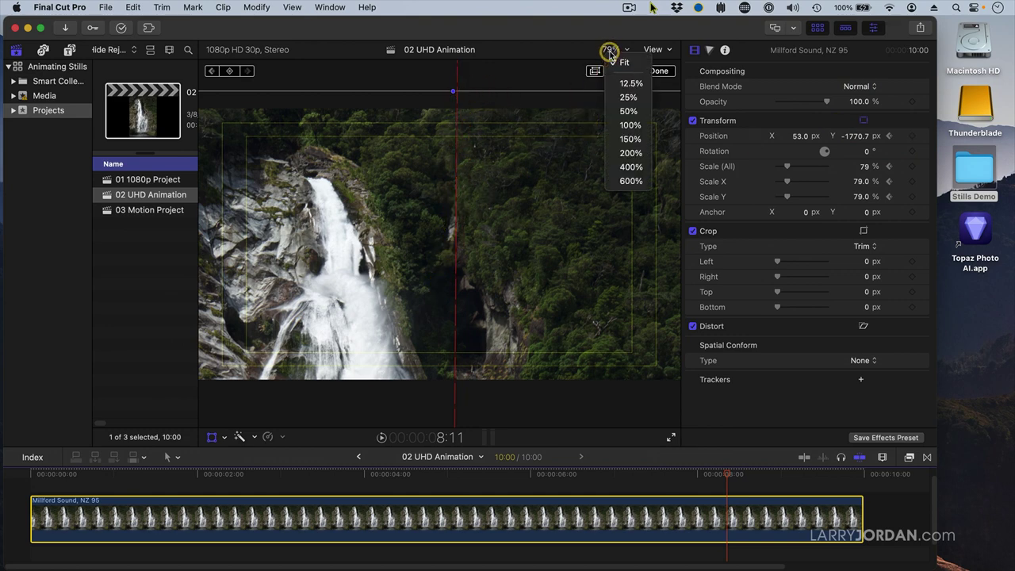
click(621, 111)
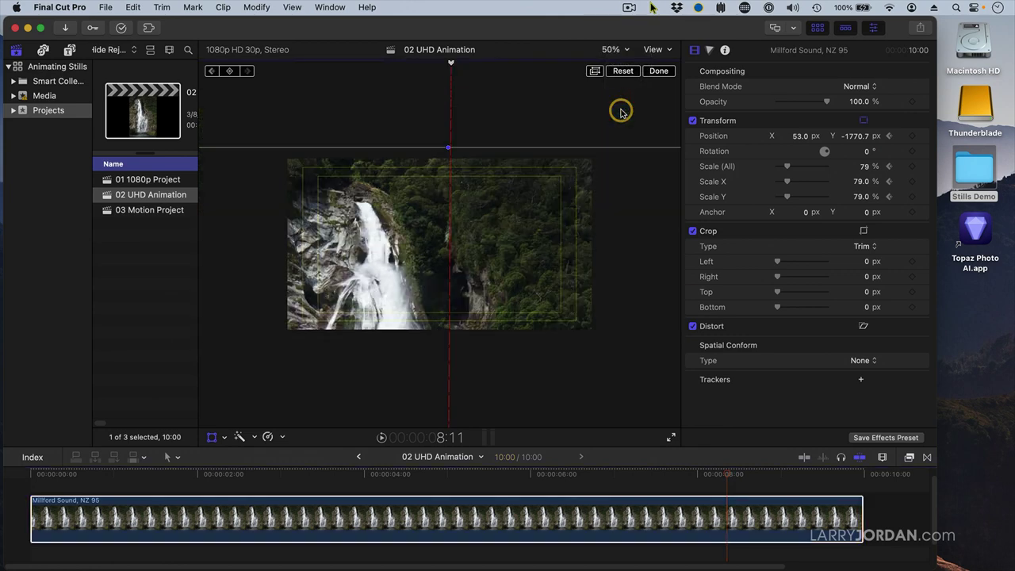
click(611, 49)
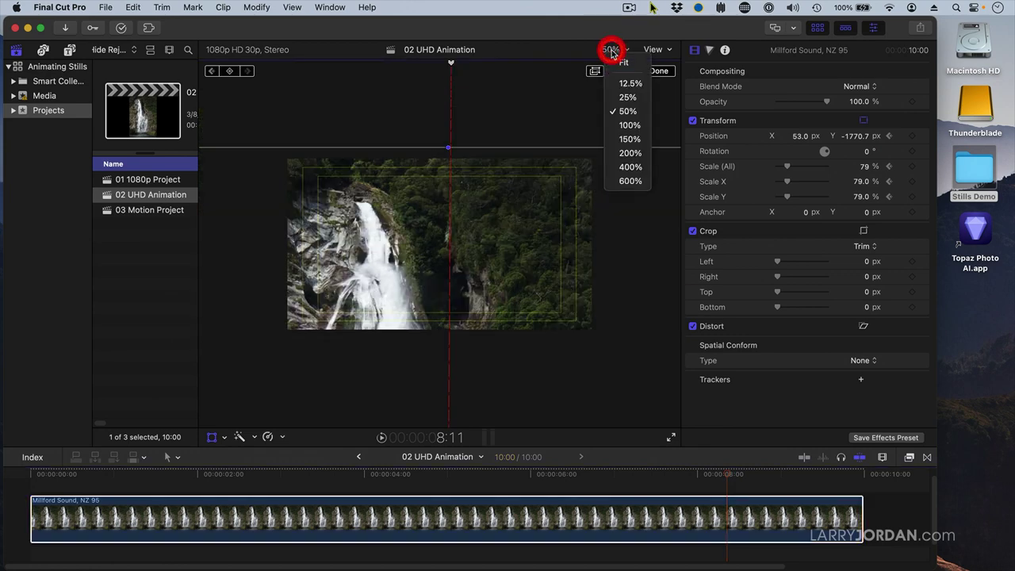
click(619, 97)
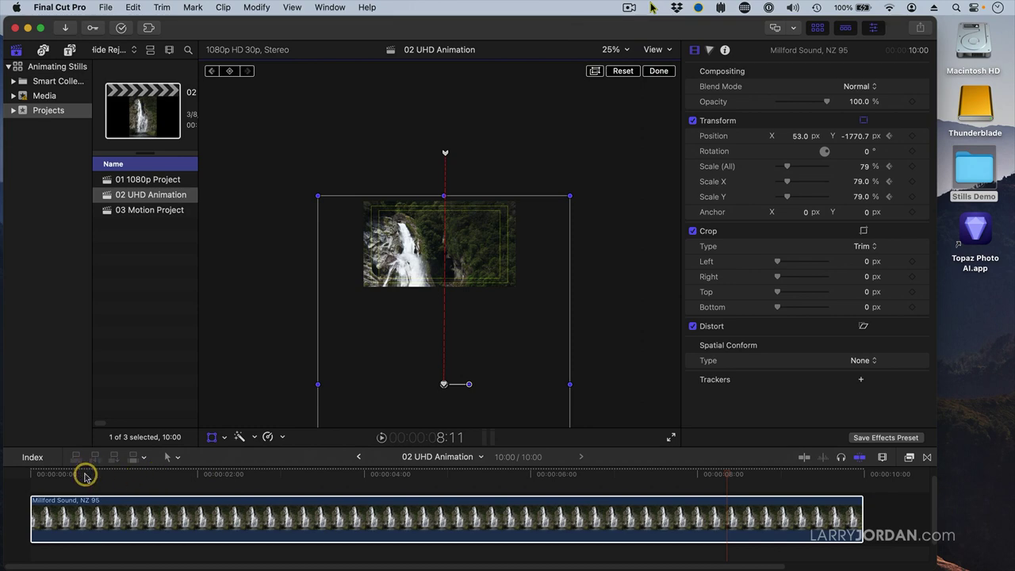
Play the animation from the start, then set the bottom motion-path point to Linear
click(42, 474)
key(space)
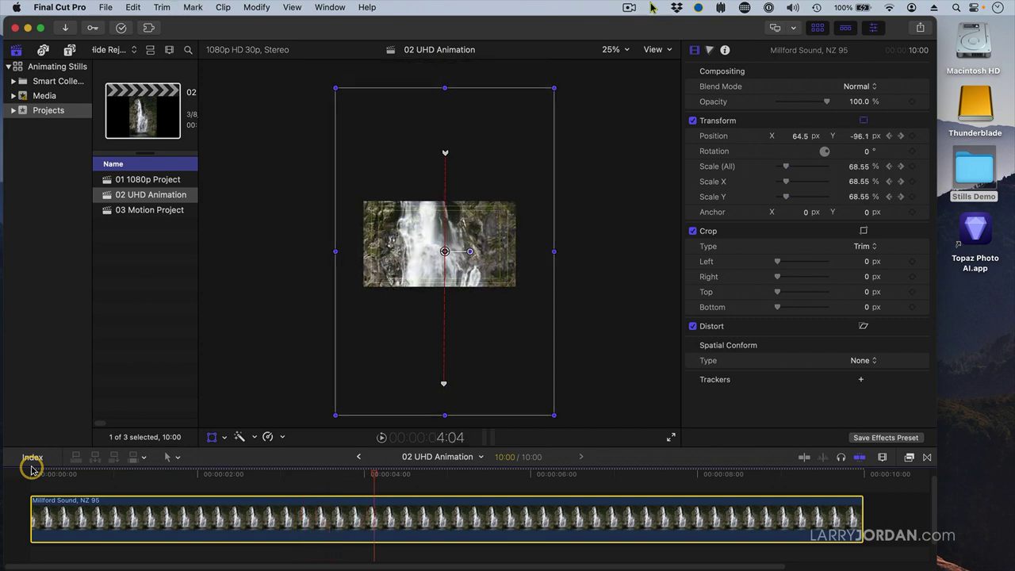
right_click(444, 385)
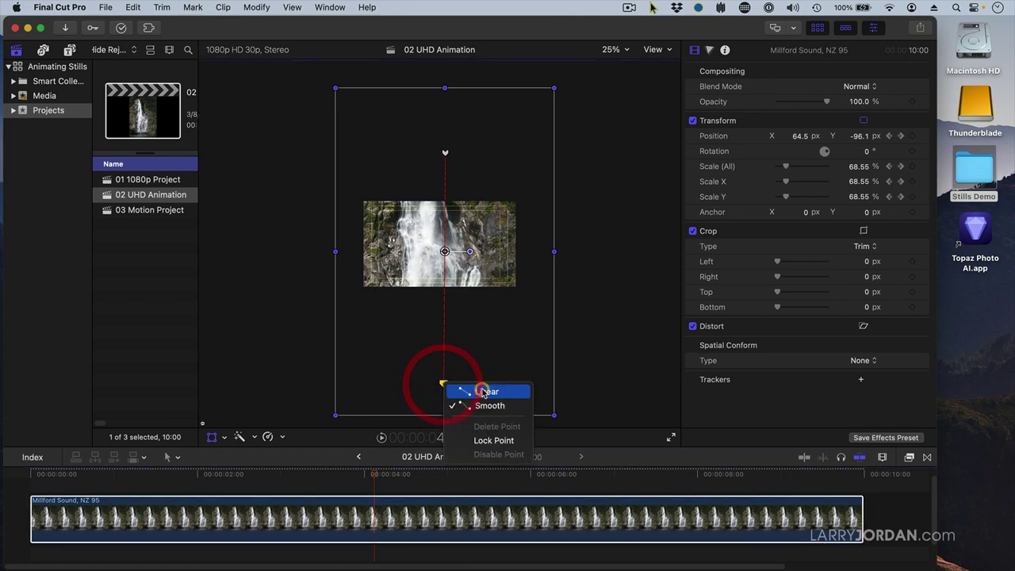
click(483, 392)
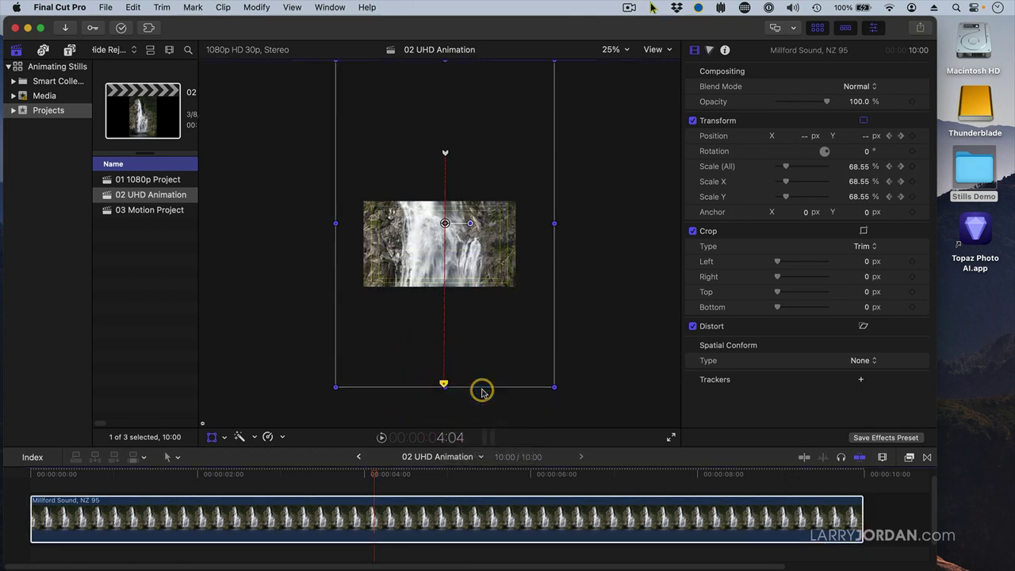
Replay the tilt-up from the first frame at 79% zoom, then restore the Transform overlay
click(24, 471)
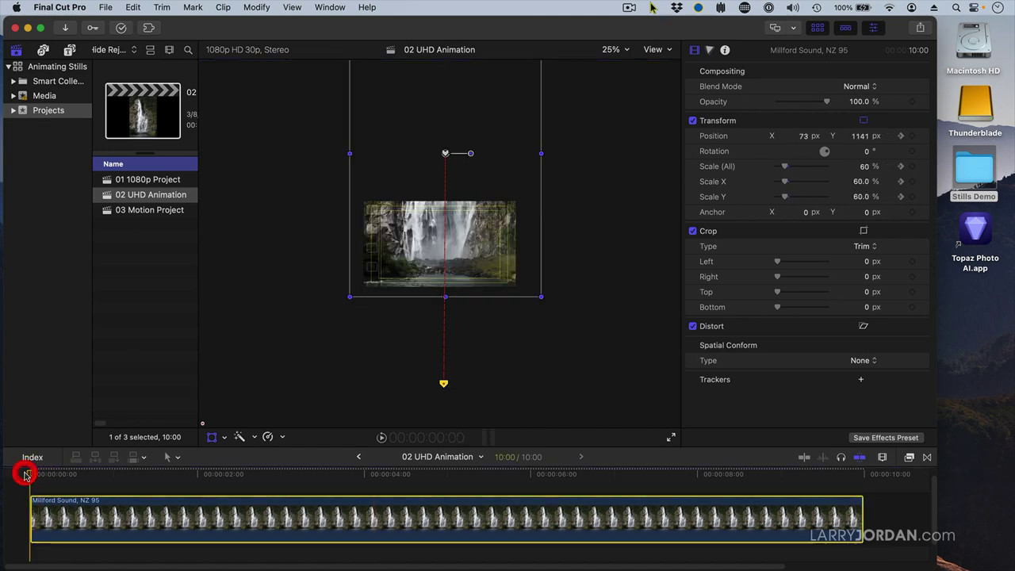
click(240, 279)
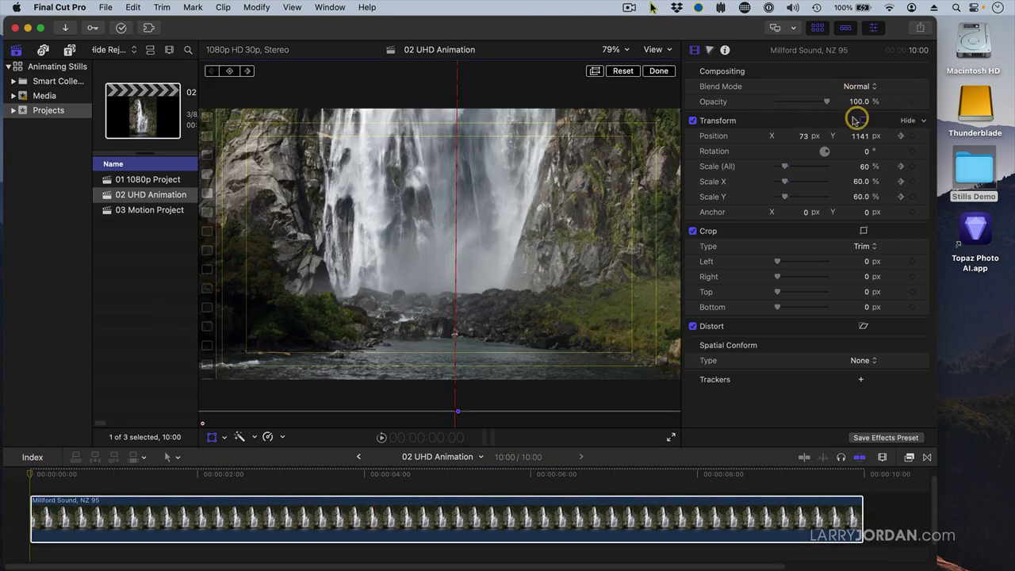
click(659, 72)
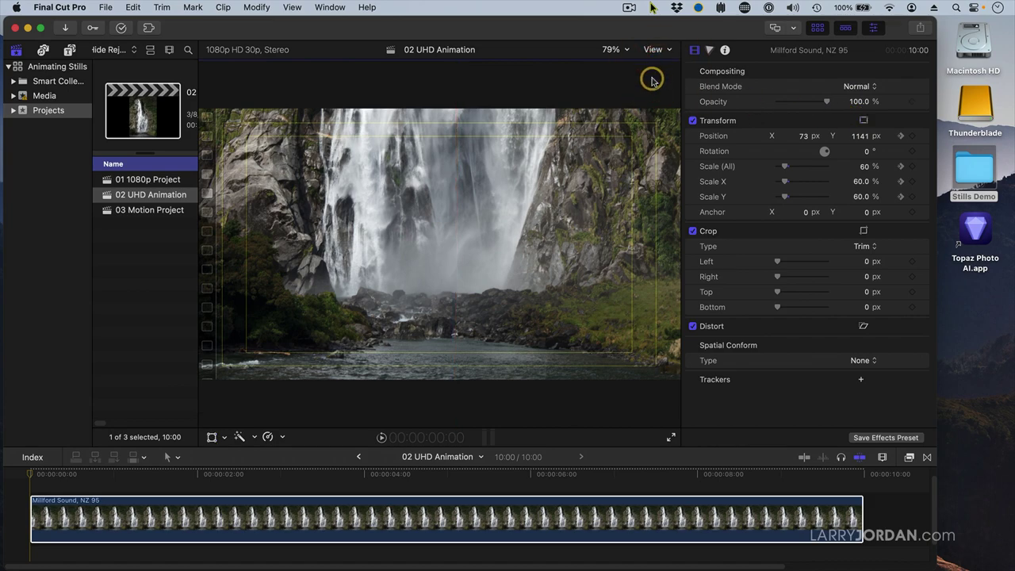
key(space)
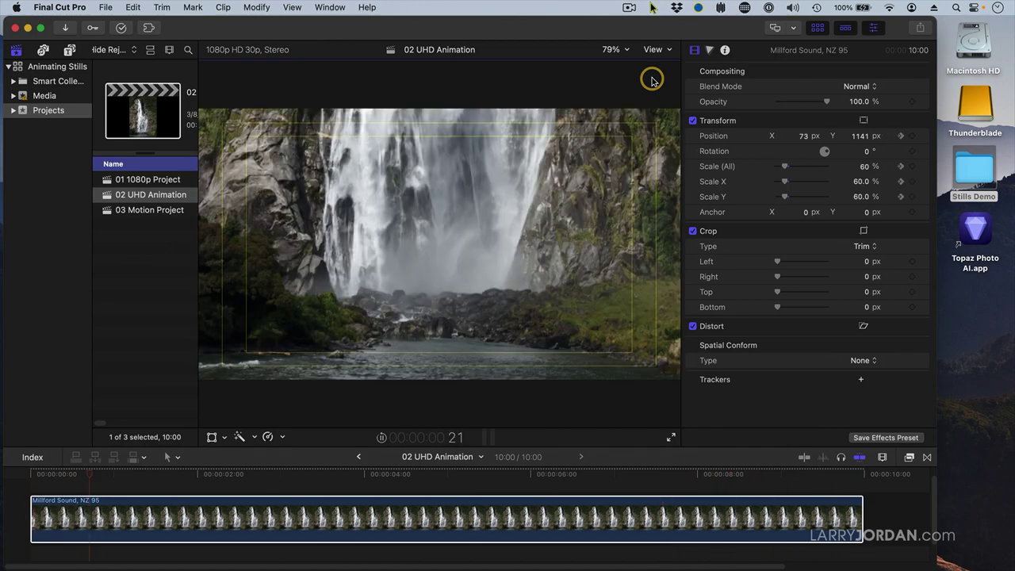
key(space)
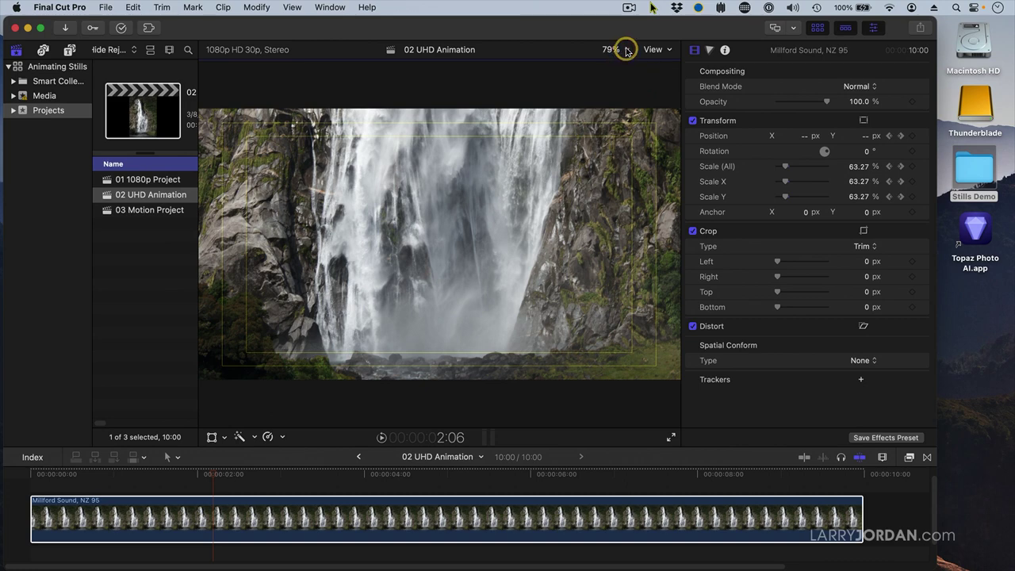
click(864, 121)
At 25% zoom, drag the image right at 4:25 and pull the lower path point left to curve the path
click(613, 48)
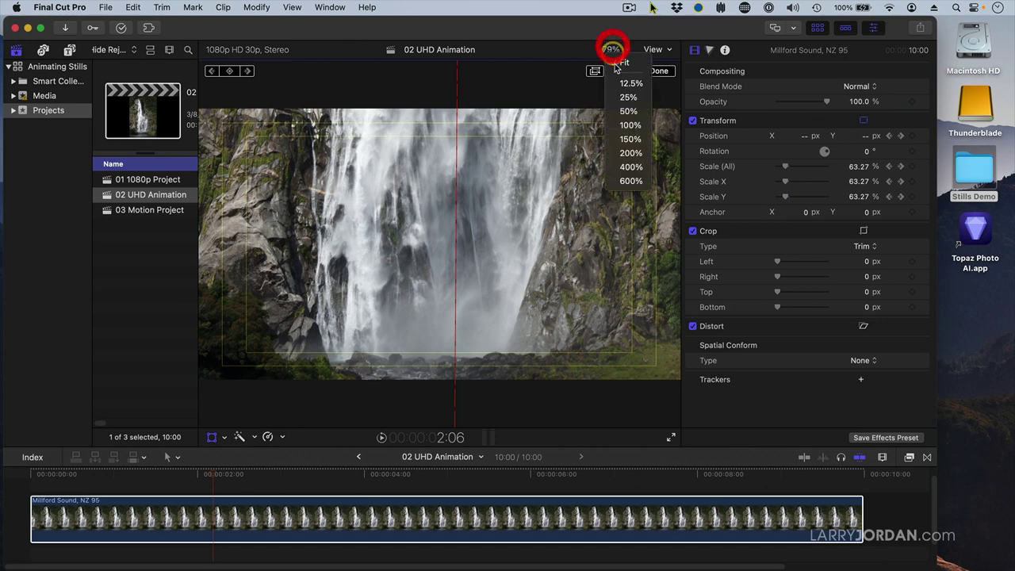
click(628, 97)
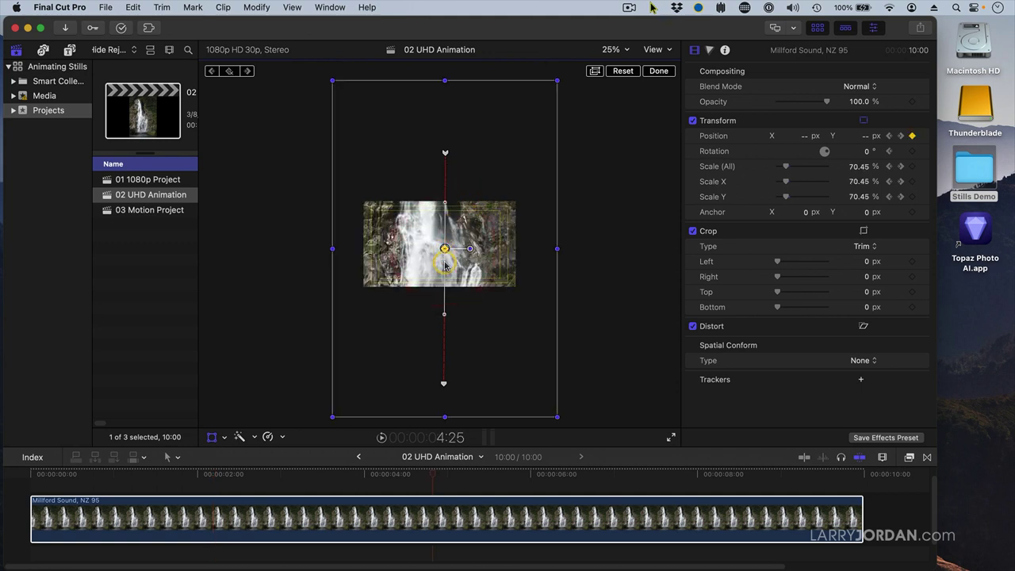
drag(445, 248, 465, 249)
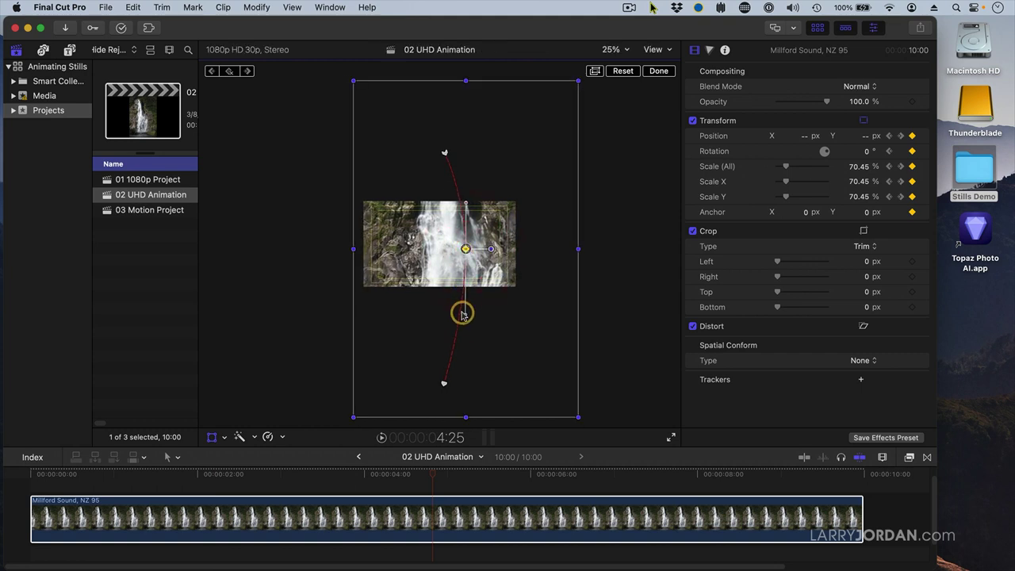
drag(460, 319, 438, 317)
click(280, 344)
Play the curved animation from the start, then nudge the middle path point's handle to reshape the curve
key(shift+z)
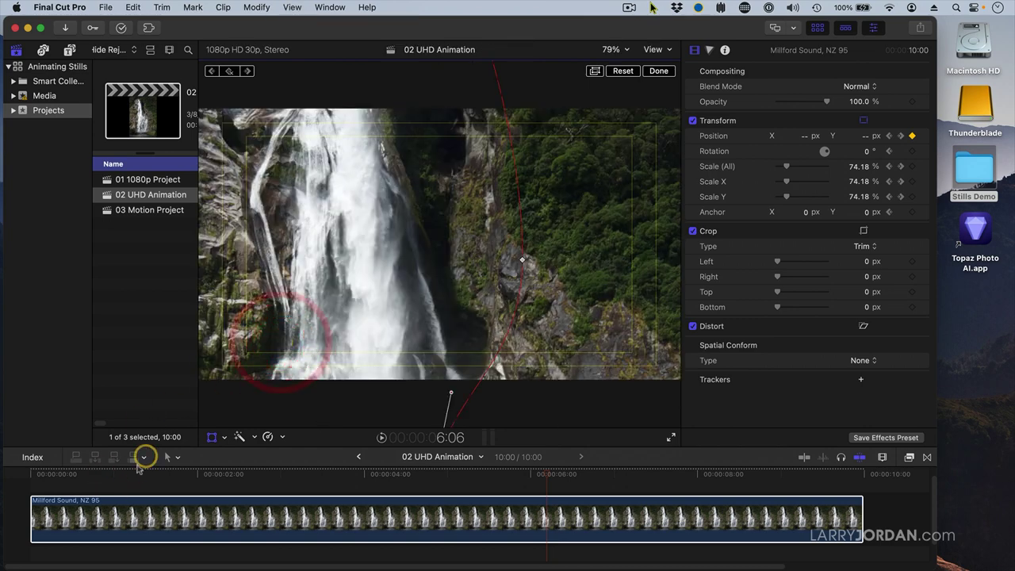
click(16, 480)
key(space)
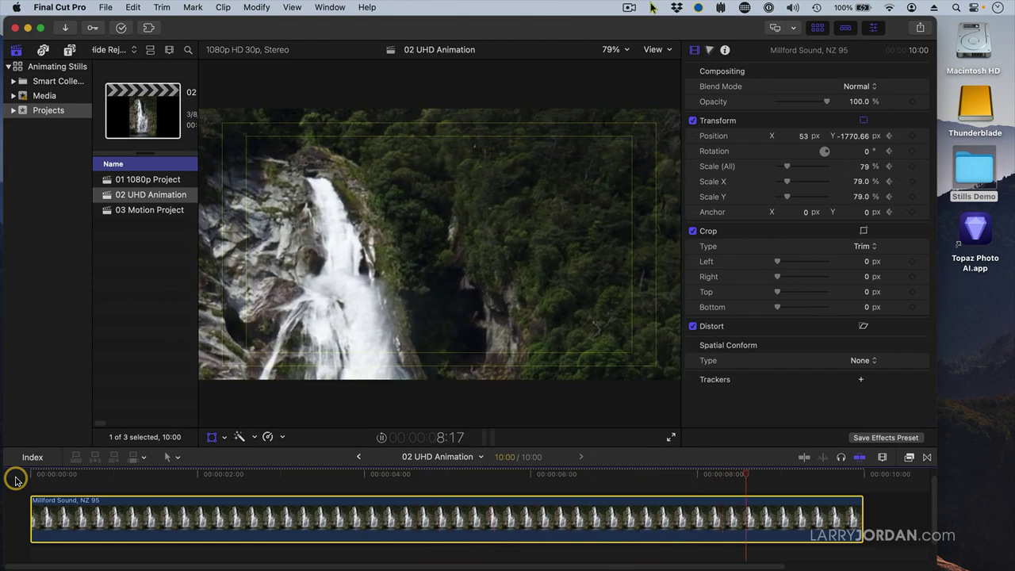
key(space)
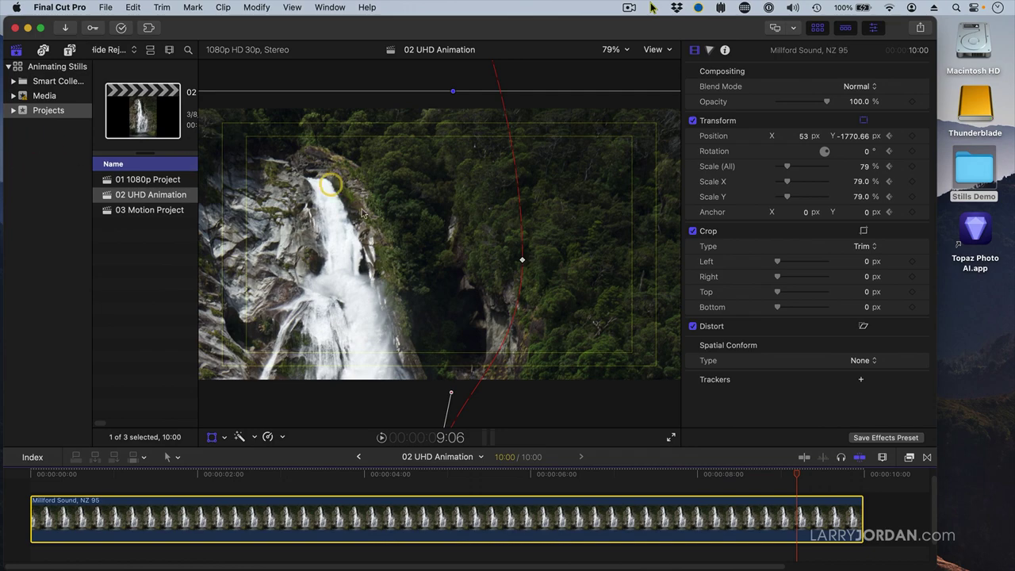
click(522, 262)
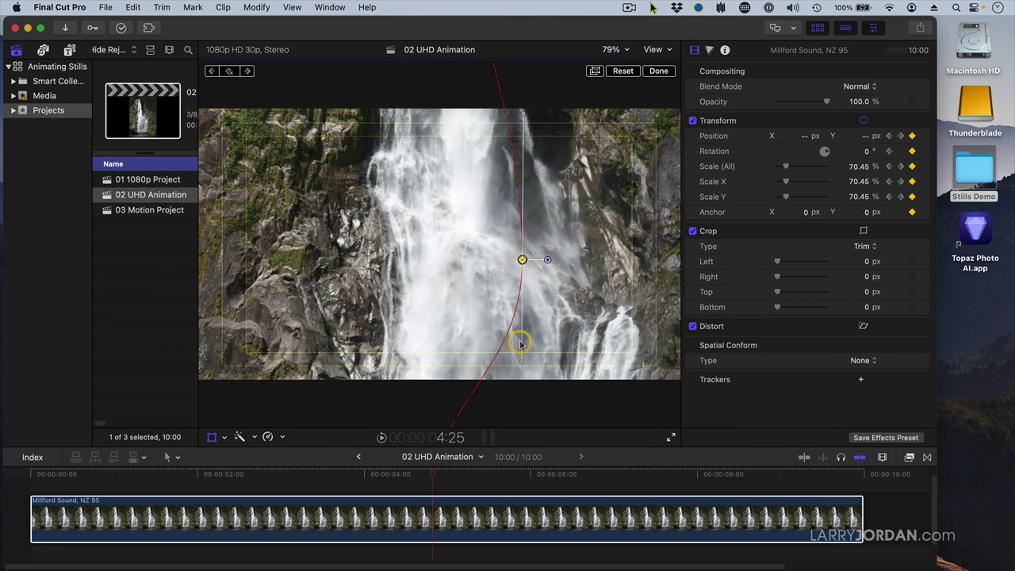
drag(522, 364, 523, 399)
Break the 4:25 point's Bezier handles and swing the lower handle left to reshape the curve
click(522, 397)
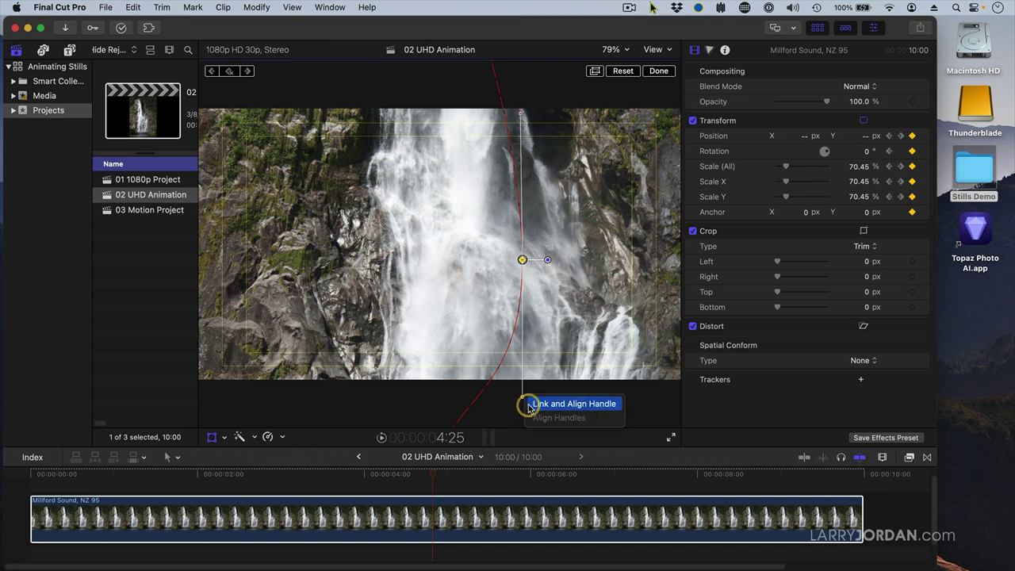
click(530, 405)
right_click(522, 397)
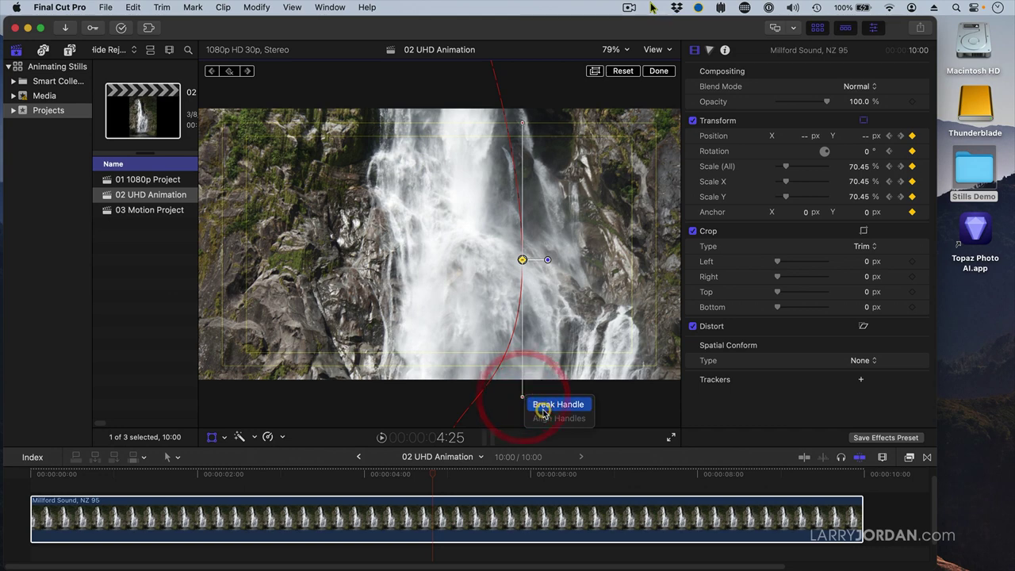
click(544, 406)
drag(523, 396, 474, 399)
click(553, 346)
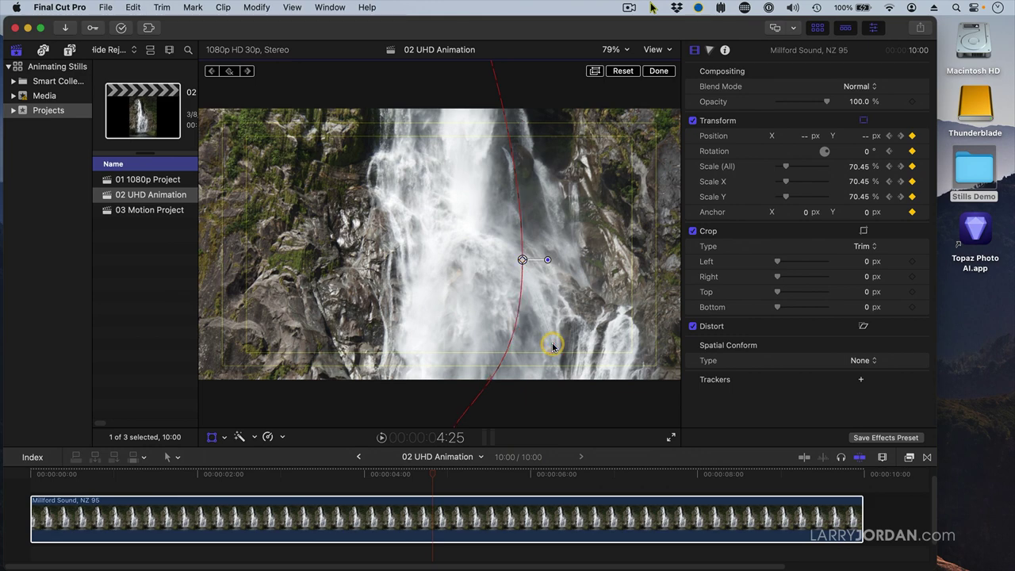